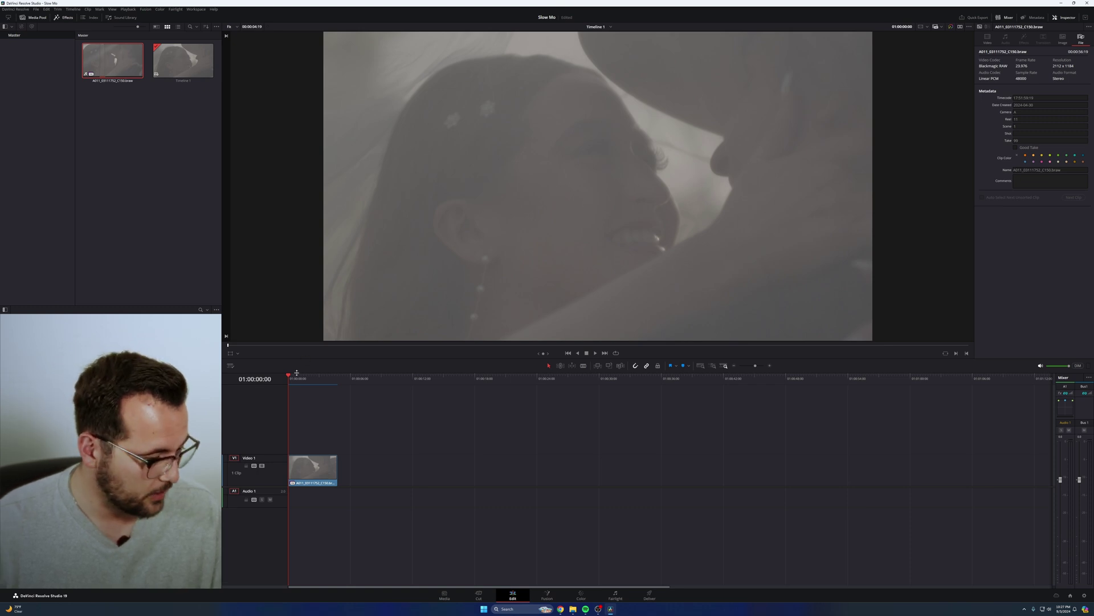
Step: Play the wedding clip once at normal speed, then show its Video properties in the Inspector
key(space)
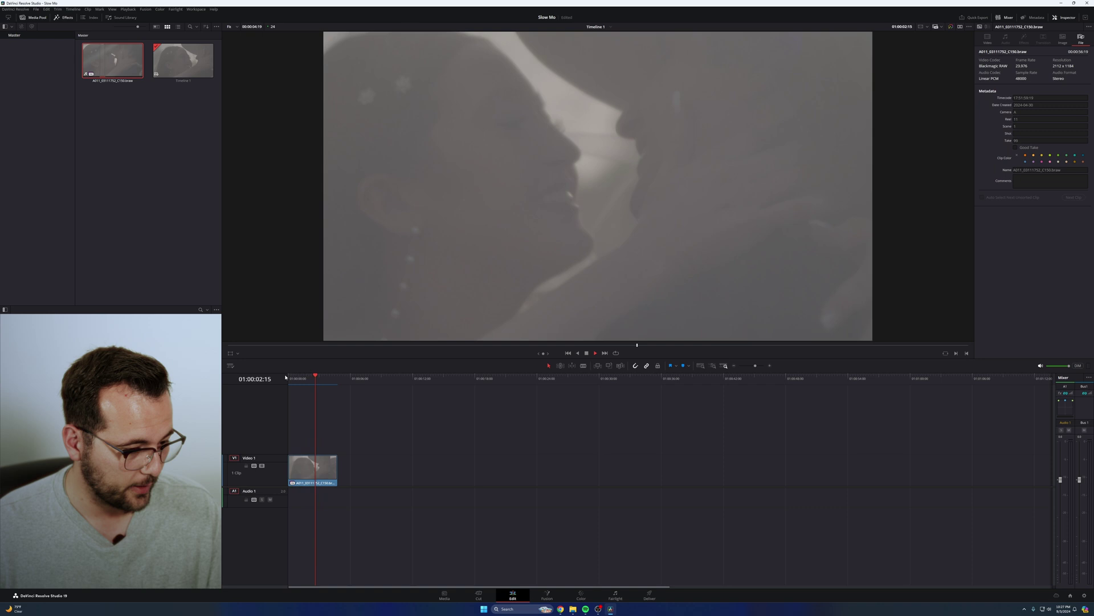
key(space)
key(Home)
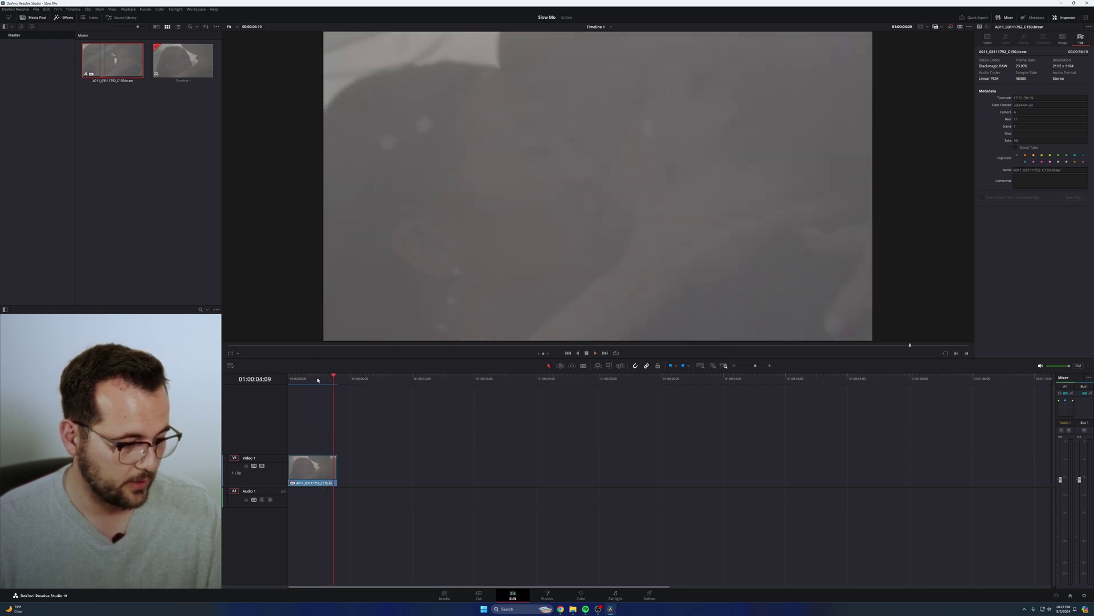
click(988, 38)
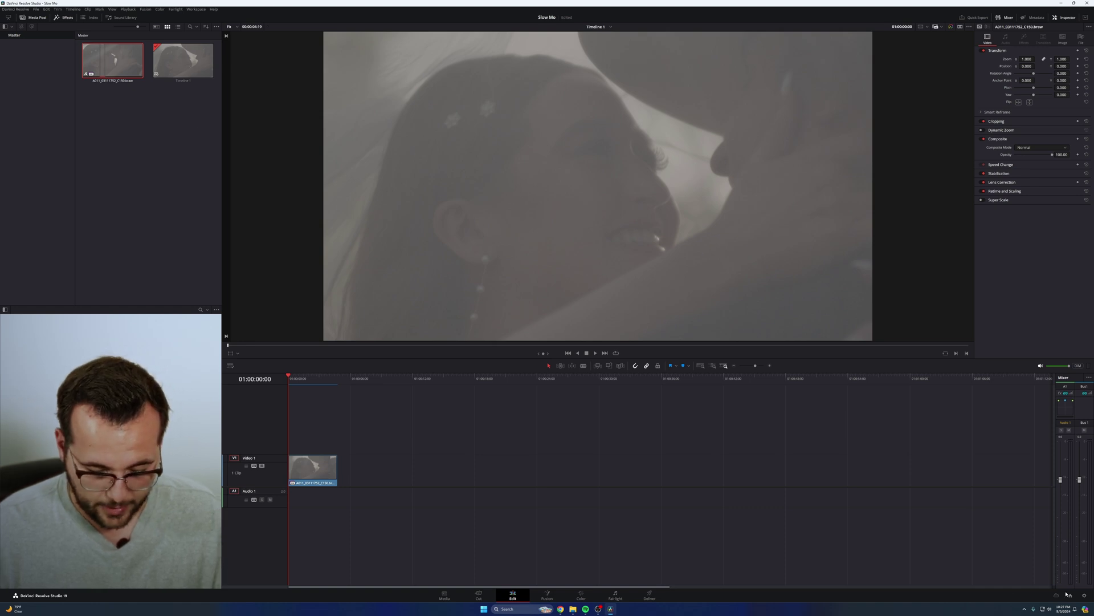
click(1084, 594)
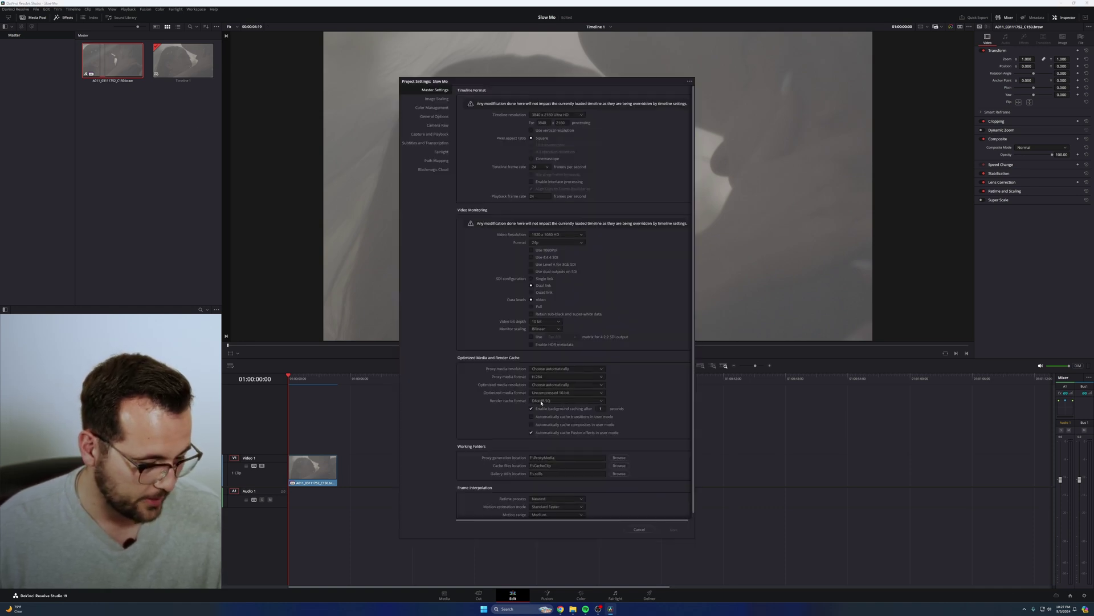
click(639, 529)
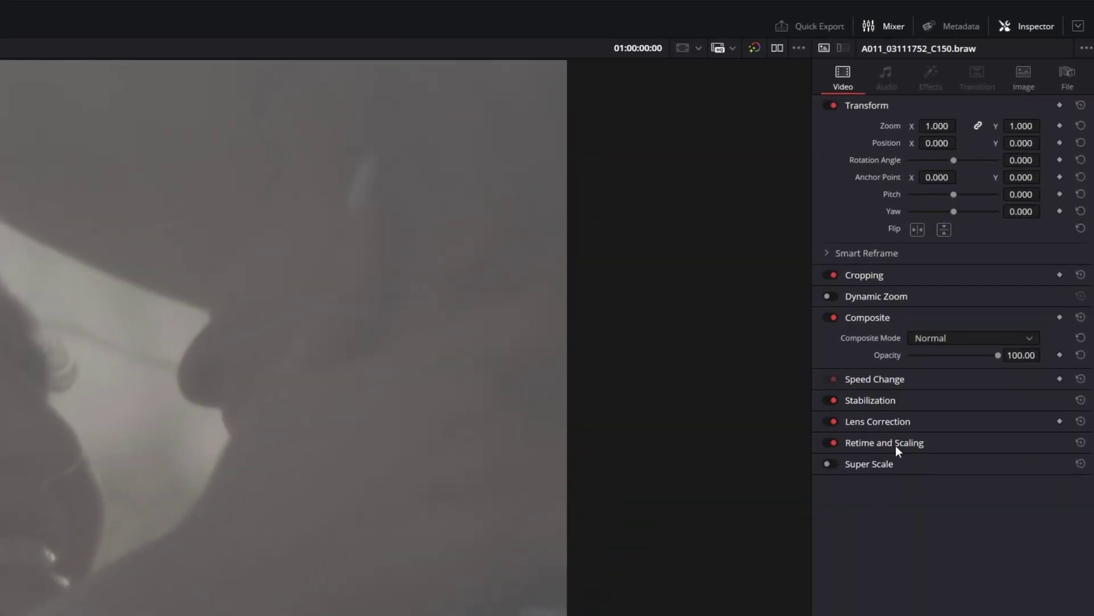
Step: Under Retime and Scaling, set Retime Process to Optical Flow and Motion Estimation to Speed Warp Better
click(910, 439)
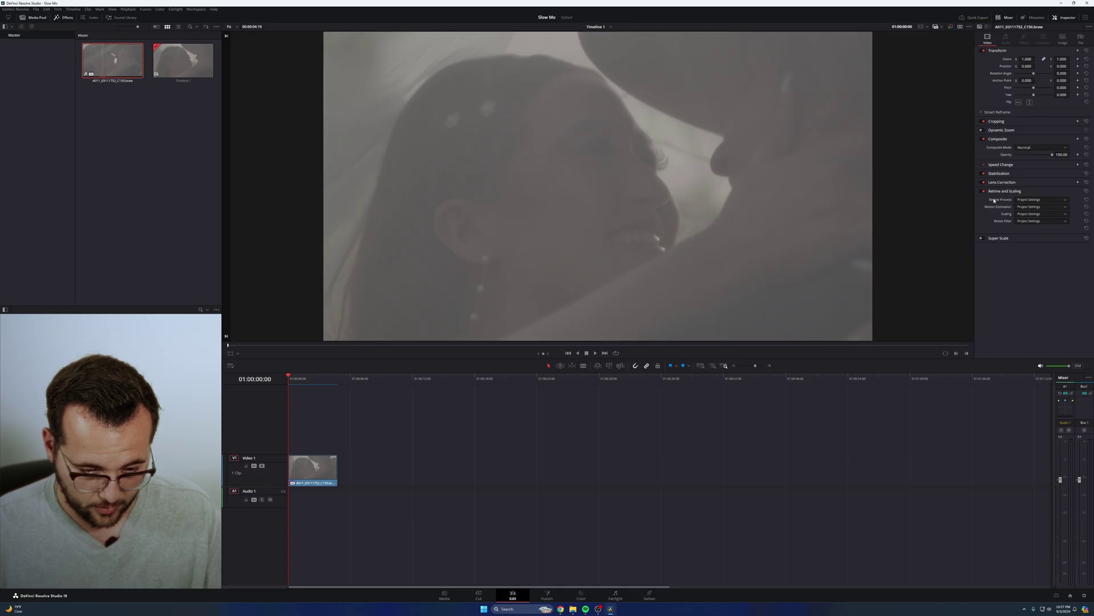
click(1020, 199)
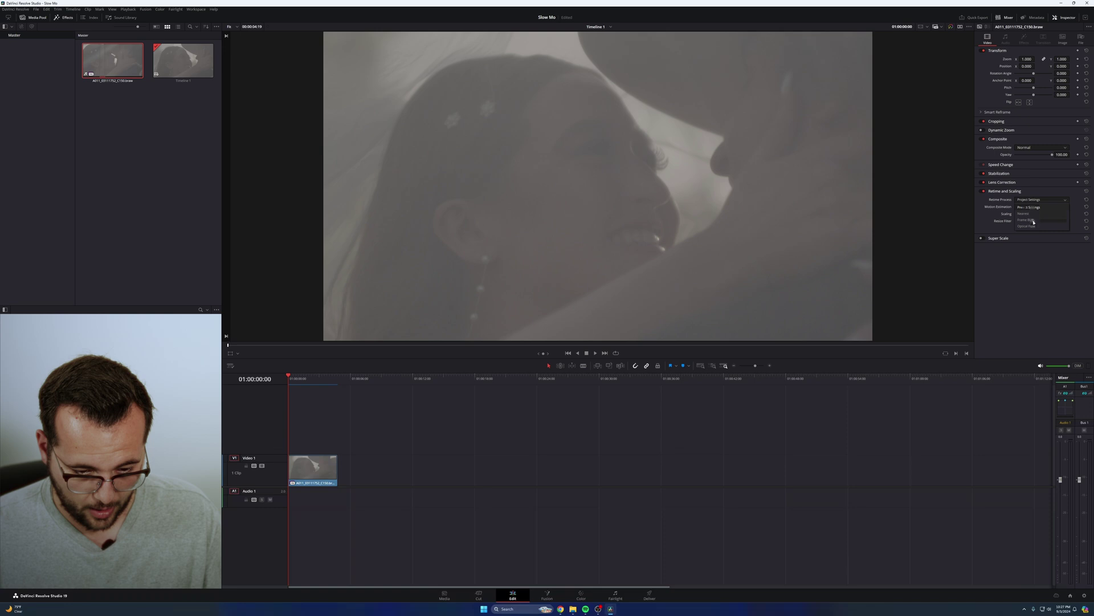
click(1034, 220)
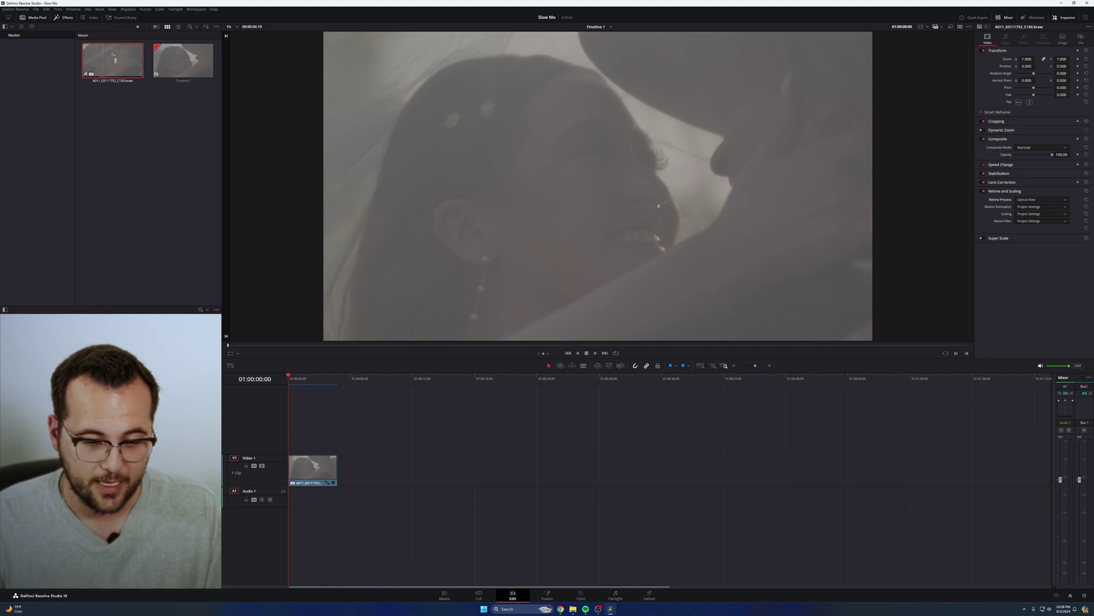
click(1021, 208)
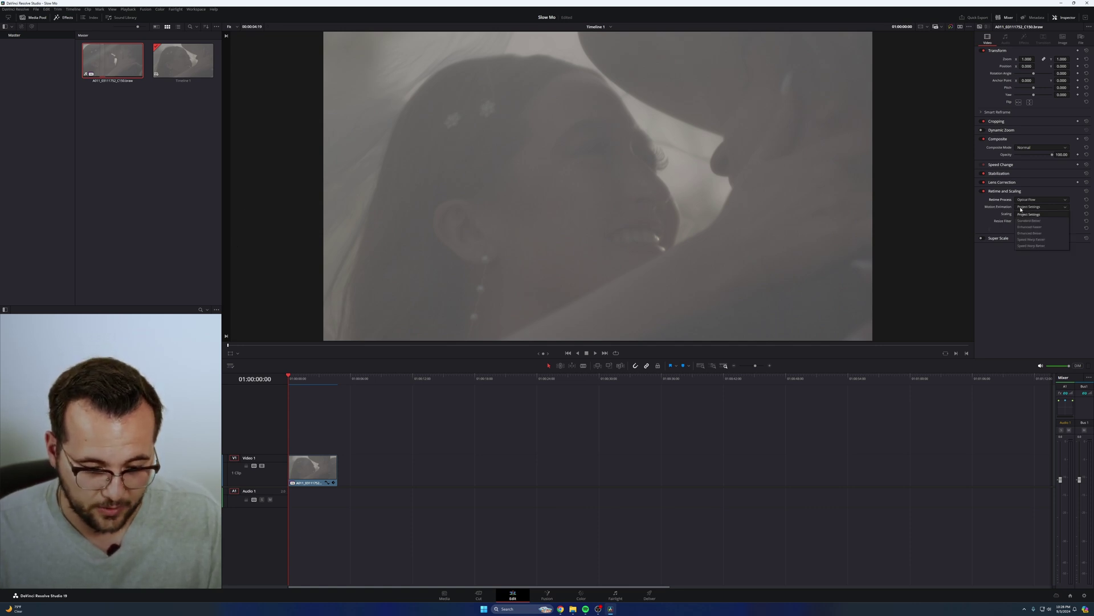
click(1053, 246)
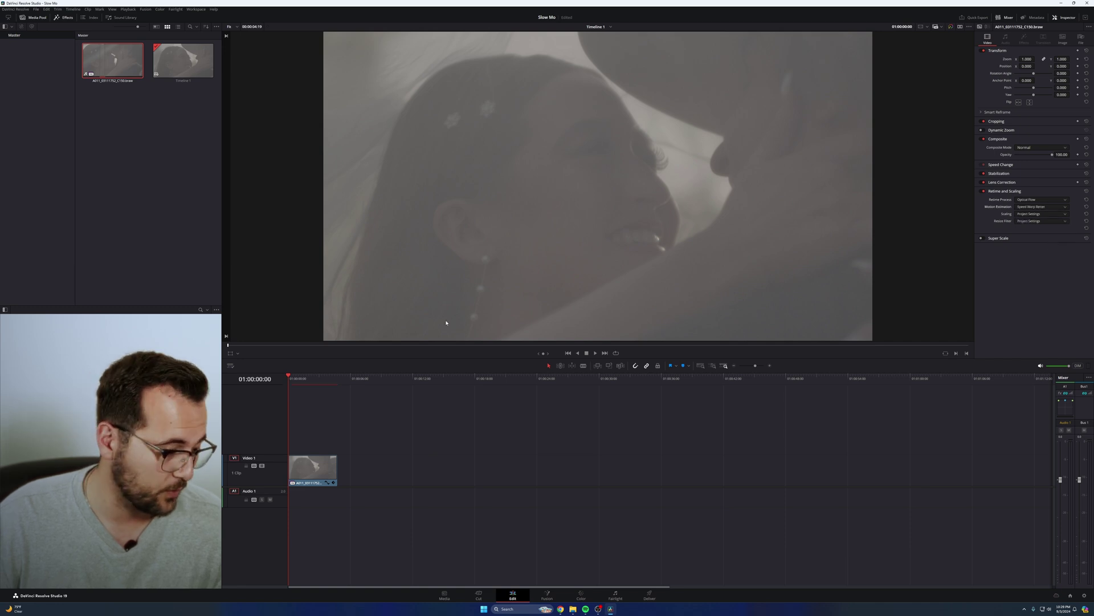
Step: Save the project and show the wedding clip's retime controls
key(ctrl+s)
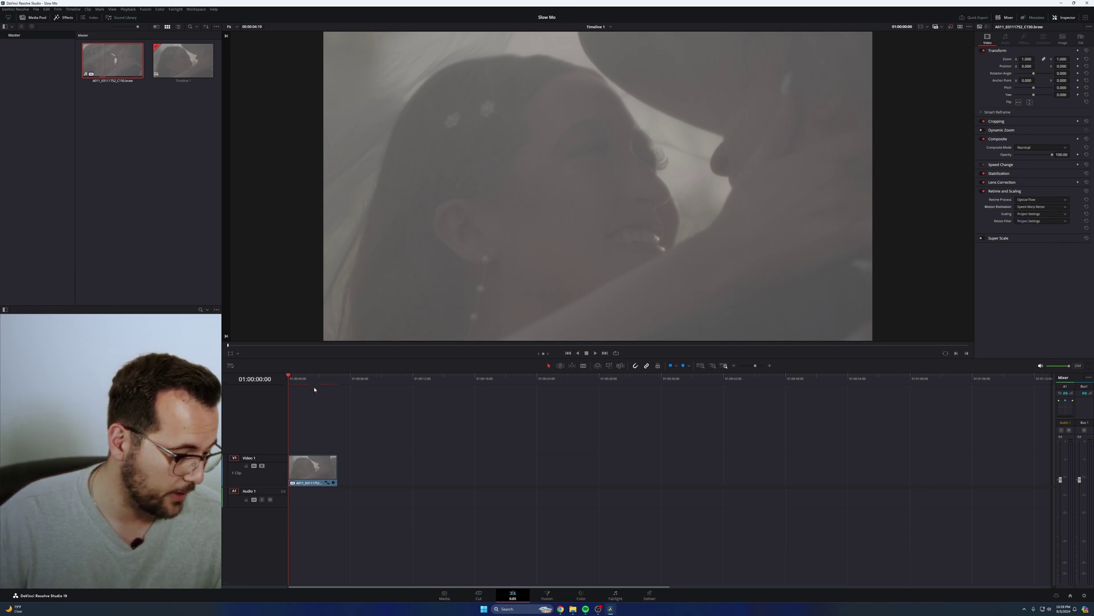
right_click(318, 468)
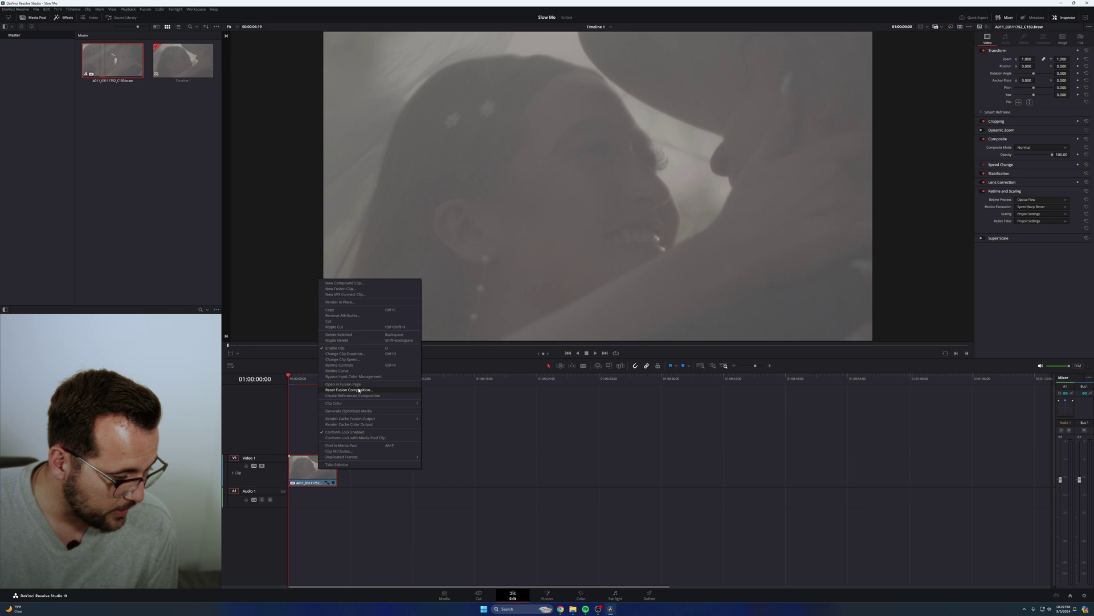
click(353, 365)
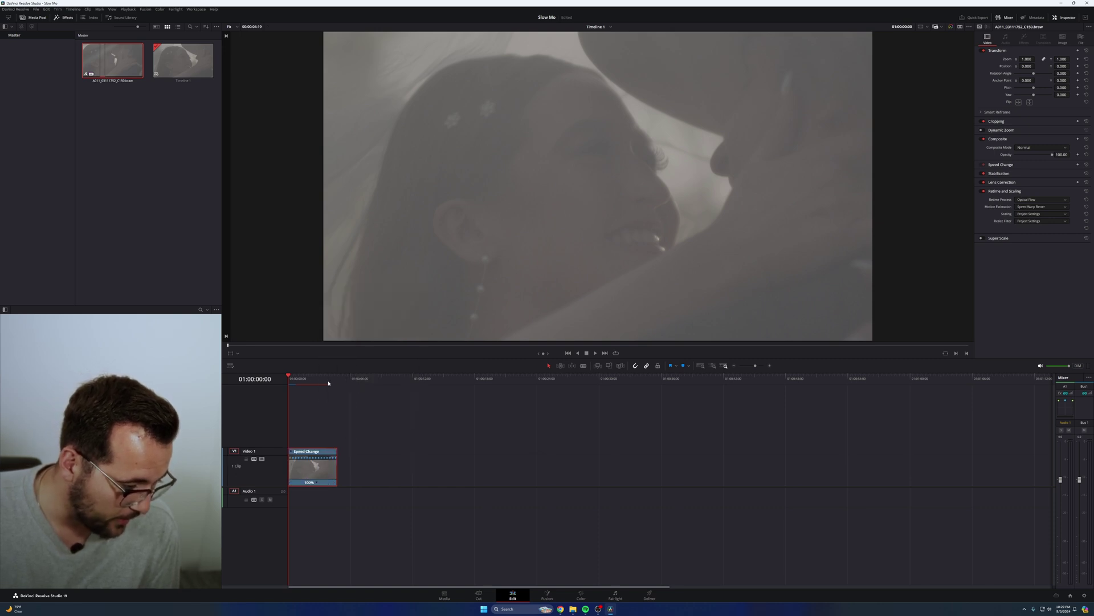
Step: Stretch the wedding clip to 40% speed and return the playhead to the timeline start
drag(329, 383, 336, 383)
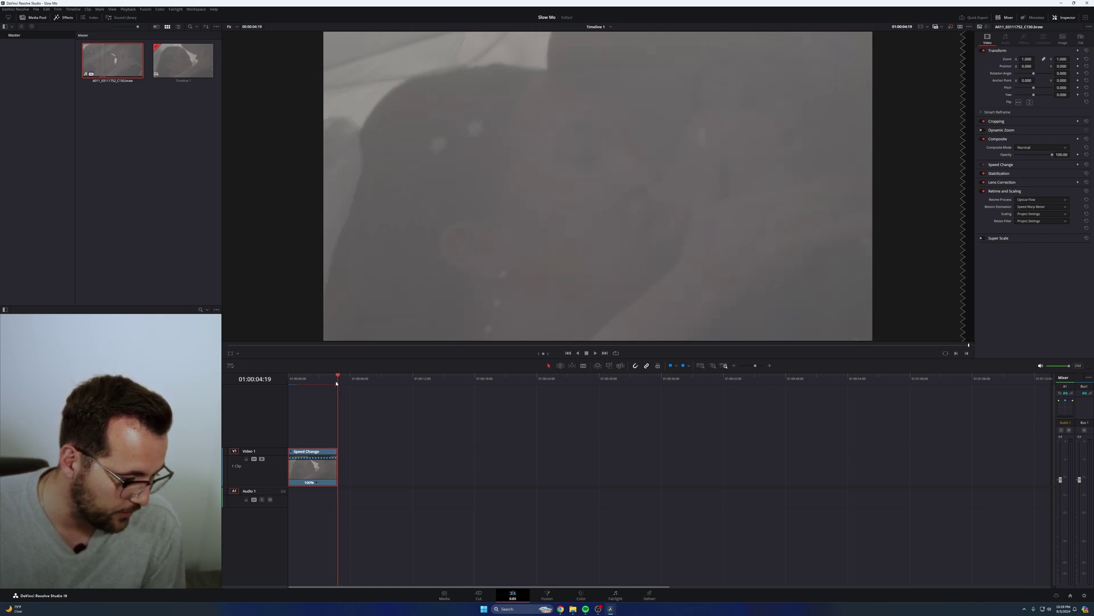
drag(336, 456, 411, 458)
click(375, 380)
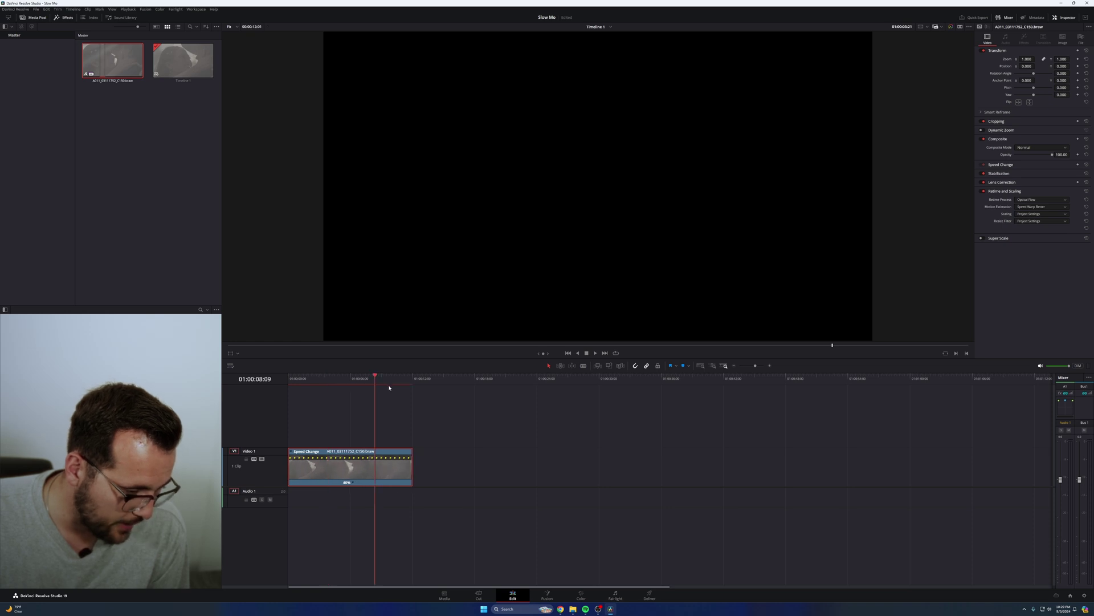
drag(390, 388, 266, 388)
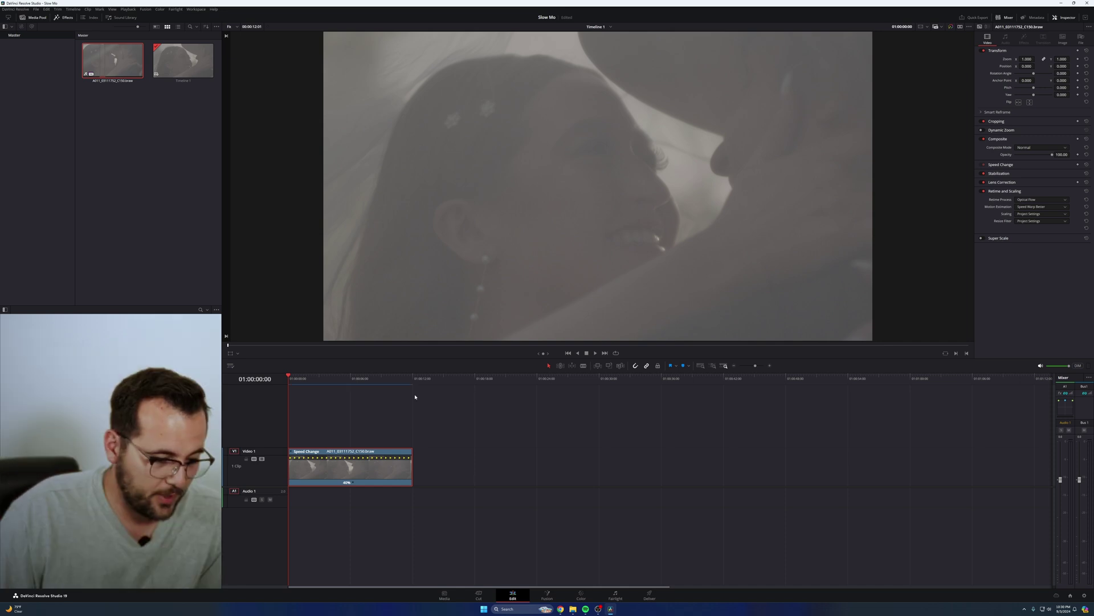
Step: Play the 40% slowed clip, check its file information, and replay it from about six seconds in
click(595, 354)
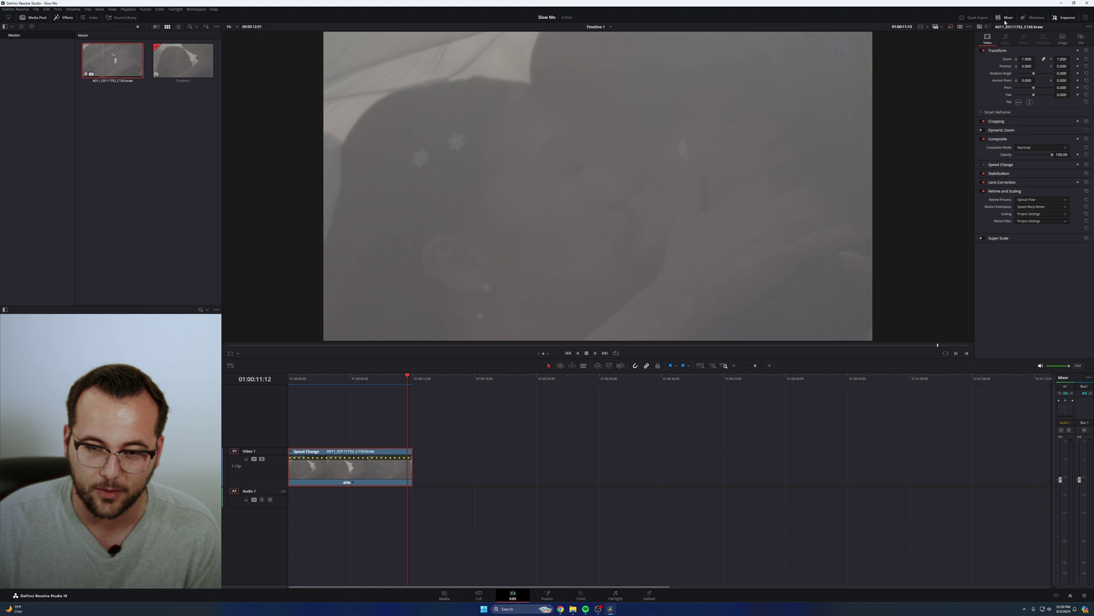
click(1082, 38)
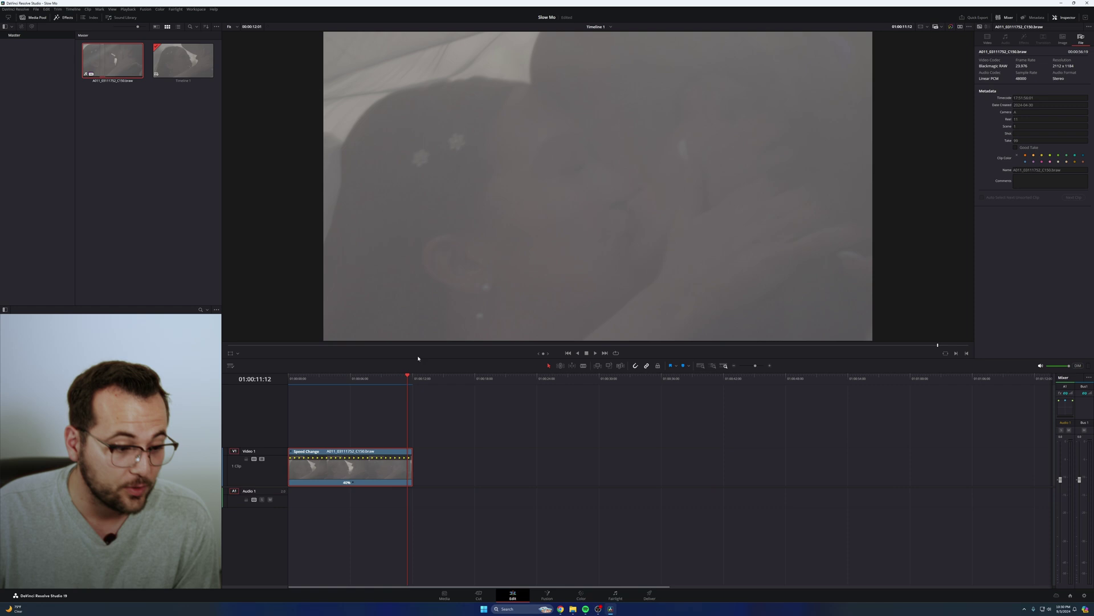
drag(407, 375, 307, 372)
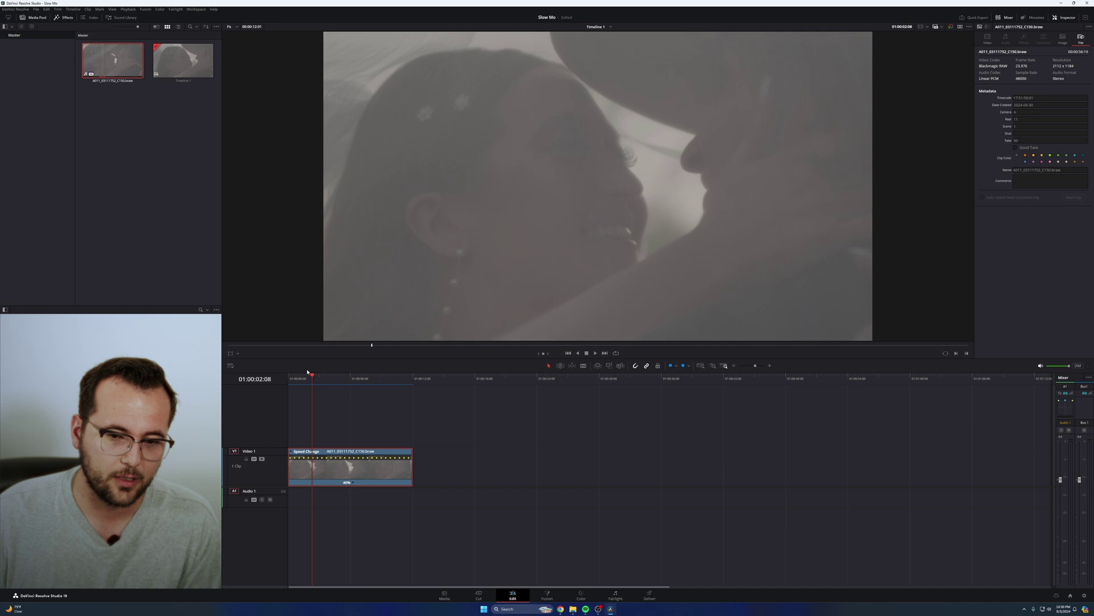
drag(310, 370, 344, 381)
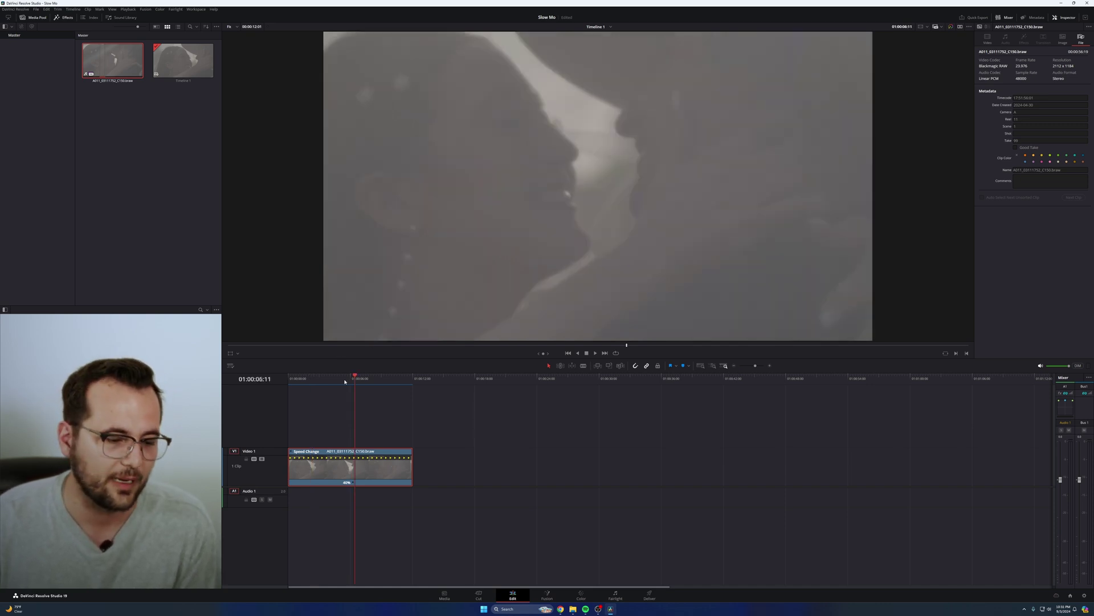
key(space)
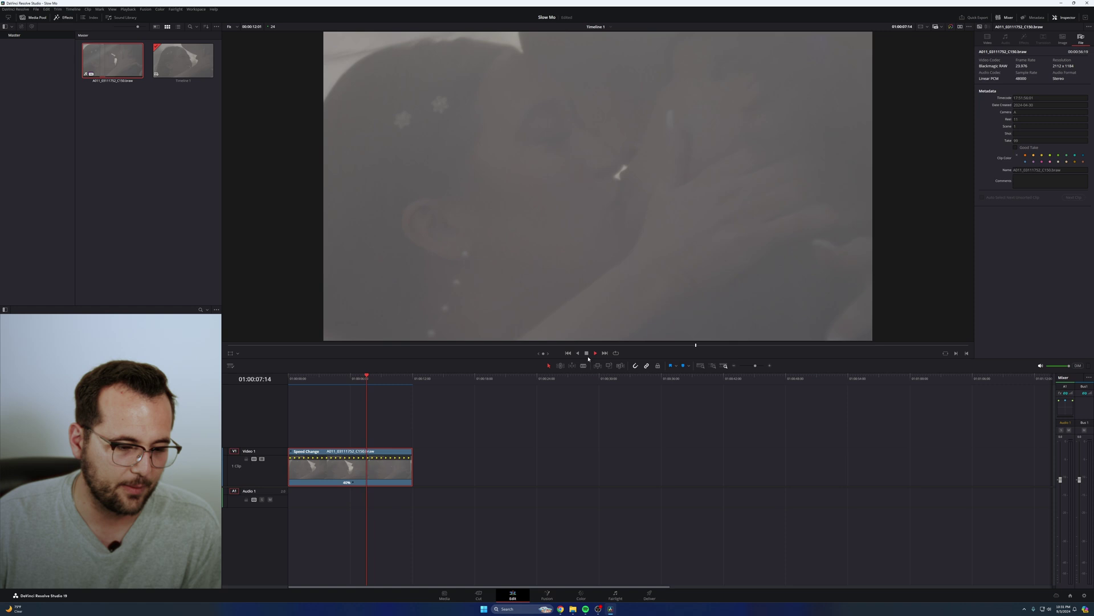
Step: Stop playback and bring the C169 clip from the footage folder into the Media Pool
click(586, 353)
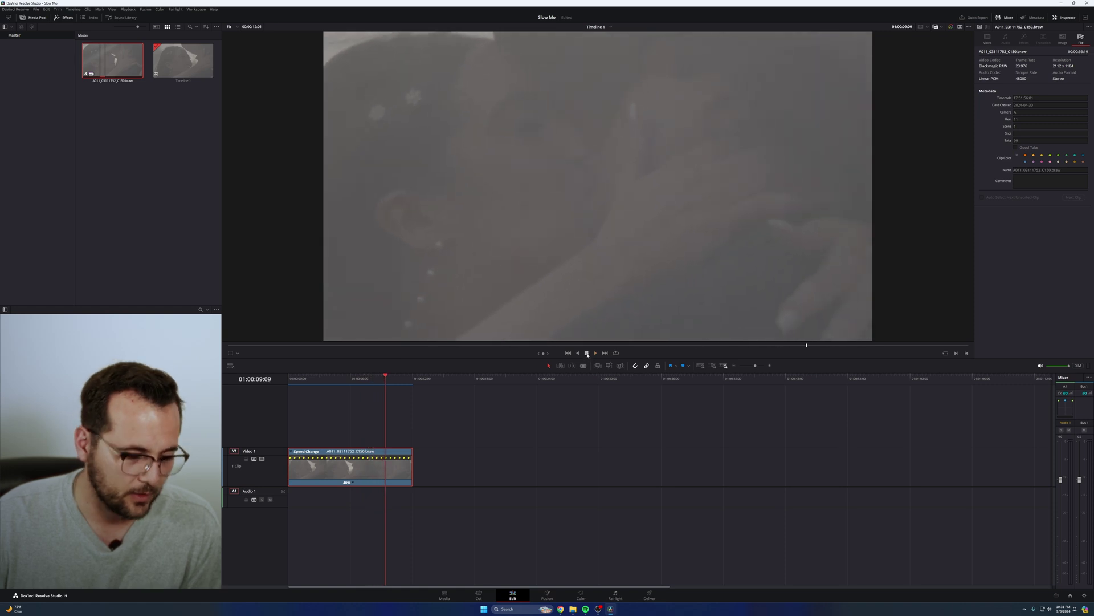
click(572, 609)
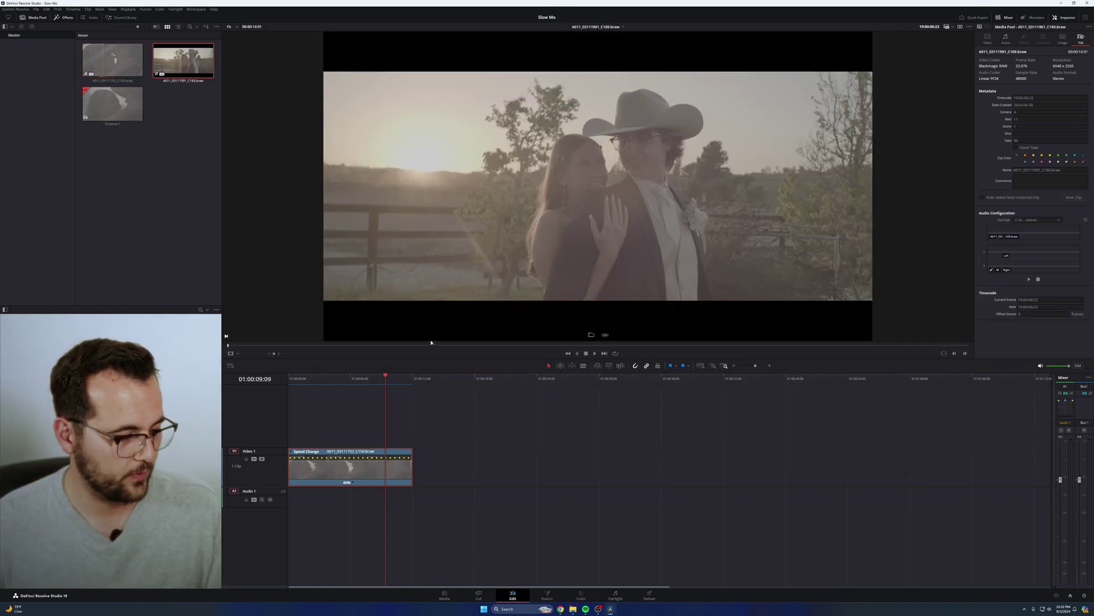
drag(425, 345, 468, 354)
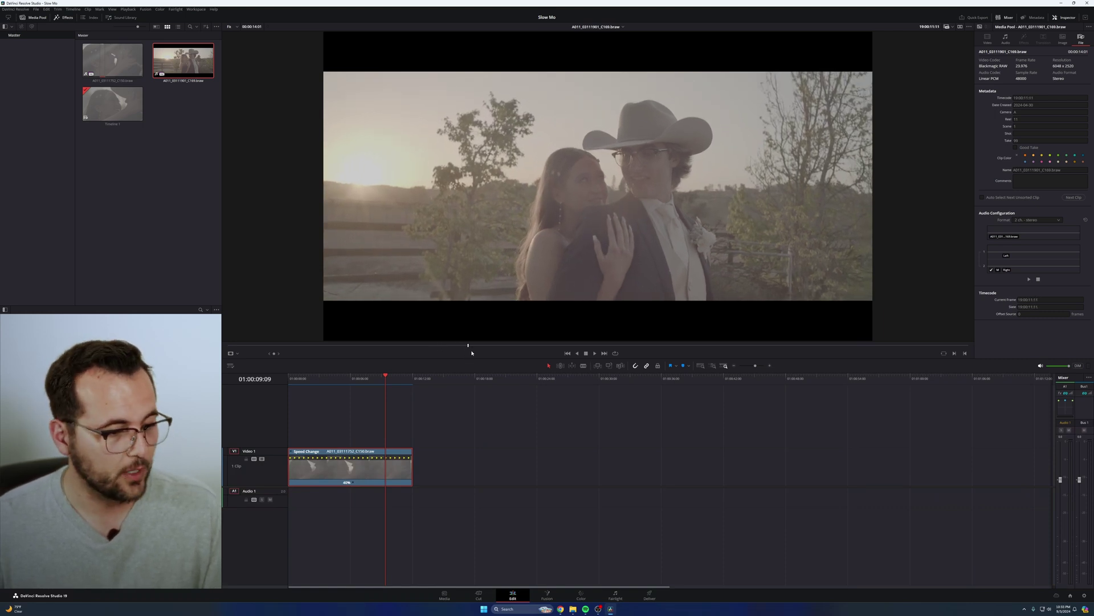
Step: Scrub and play the C169 source clip to preview it
drag(472, 352, 507, 356)
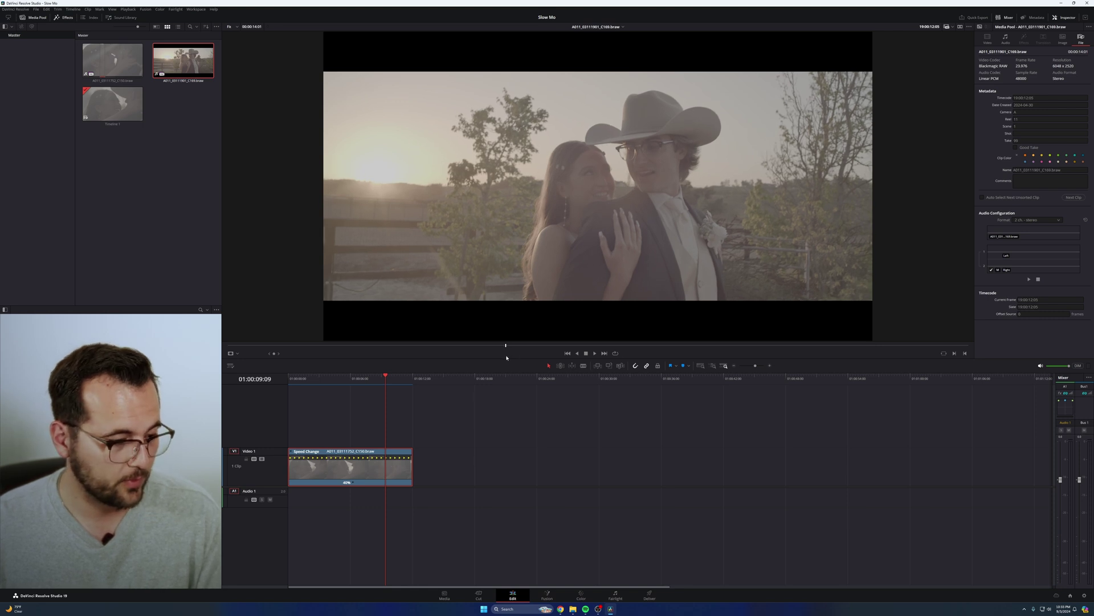
key(space)
drag(516, 348, 401, 348)
click(595, 354)
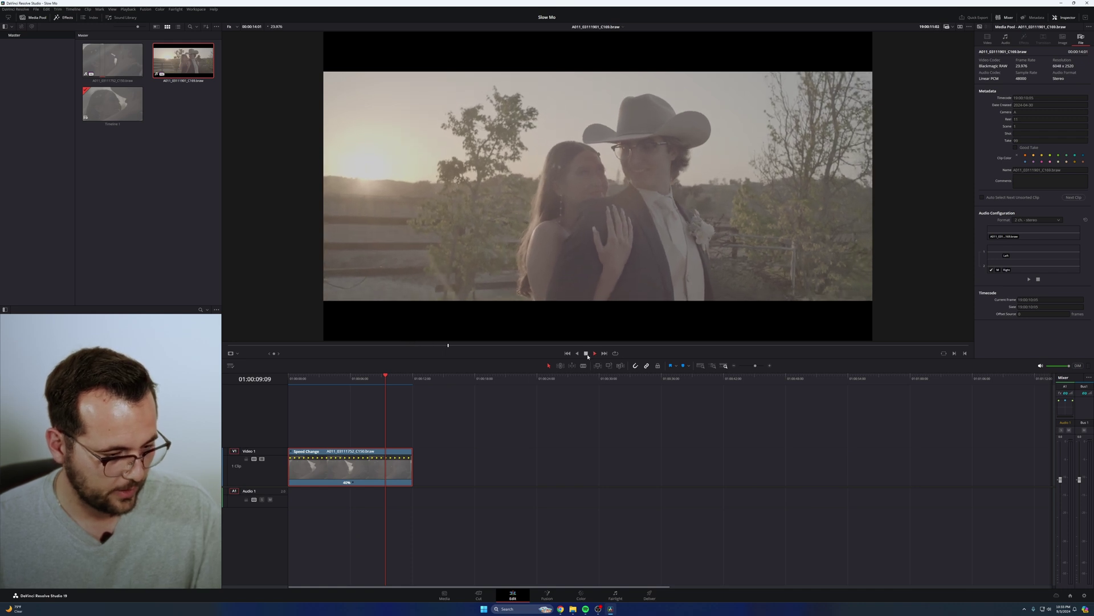
click(586, 354)
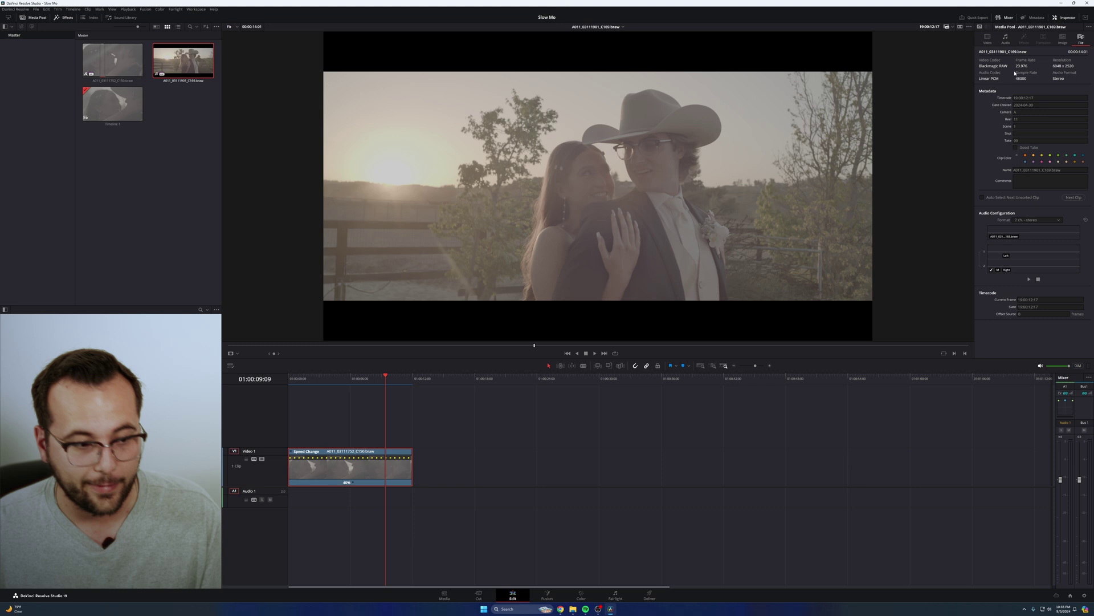
Step: Insert C169 into V1, move the 40% clip further right, and place C169 at the timeline start
click(452, 383)
key(F10)
drag(401, 485, 698, 464)
drag(473, 468, 323, 457)
Step: With the playhead at the start, set C169 to Optical Flow retiming with Speed Warp Better motion estimation
click(321, 380)
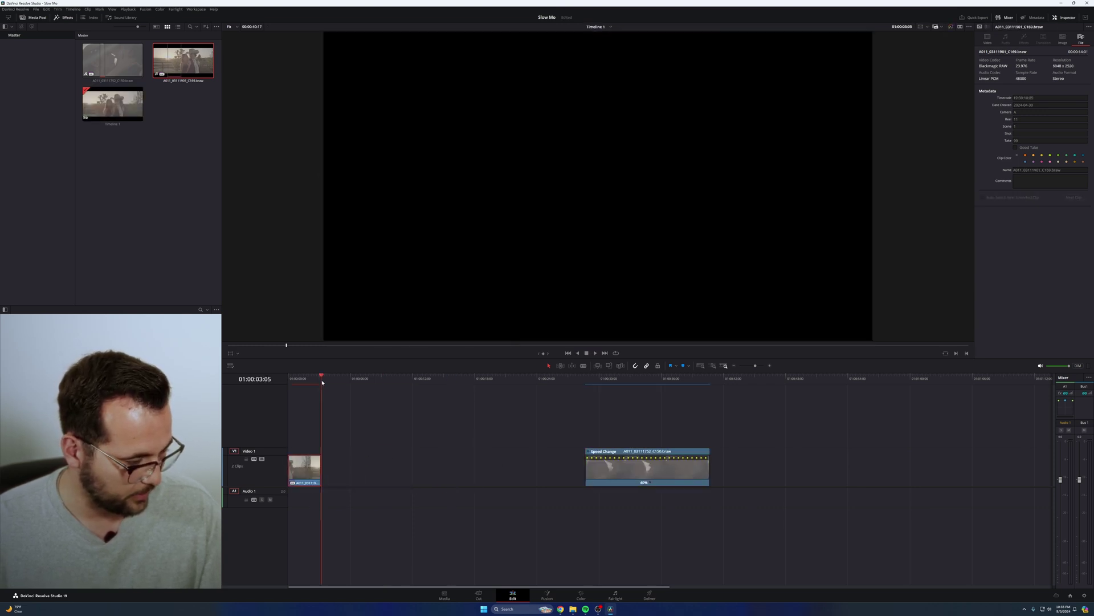
drag(323, 382, 282, 385)
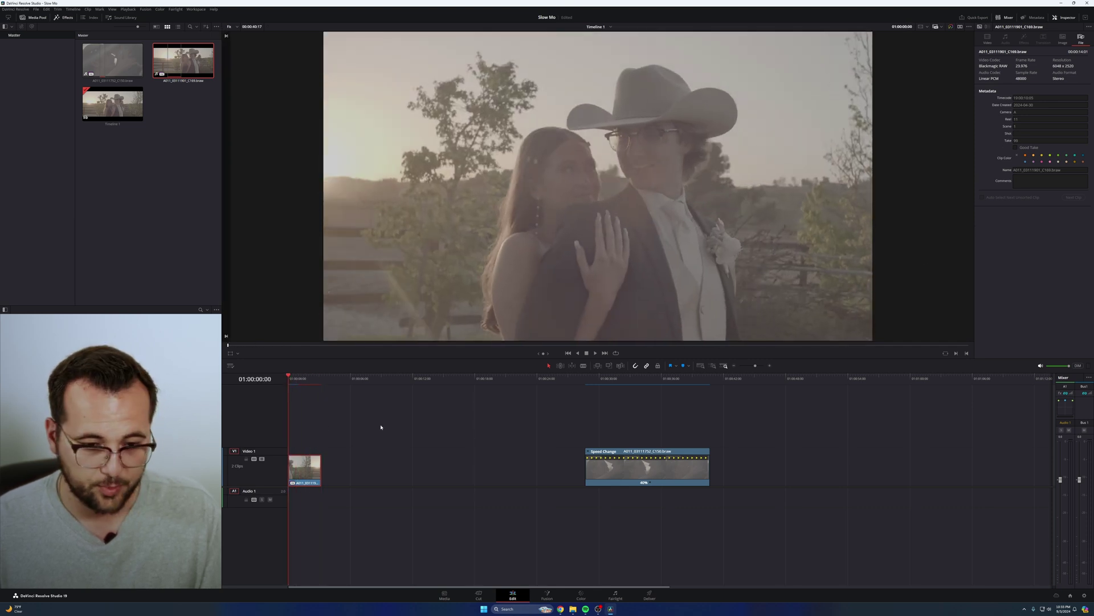
click(987, 37)
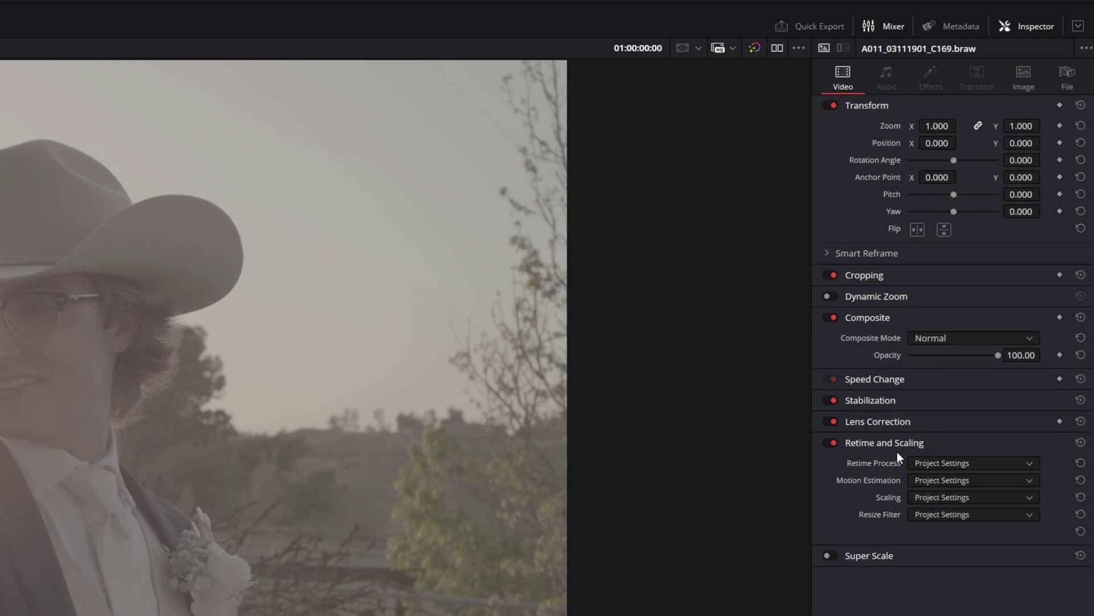
click(932, 463)
click(942, 521)
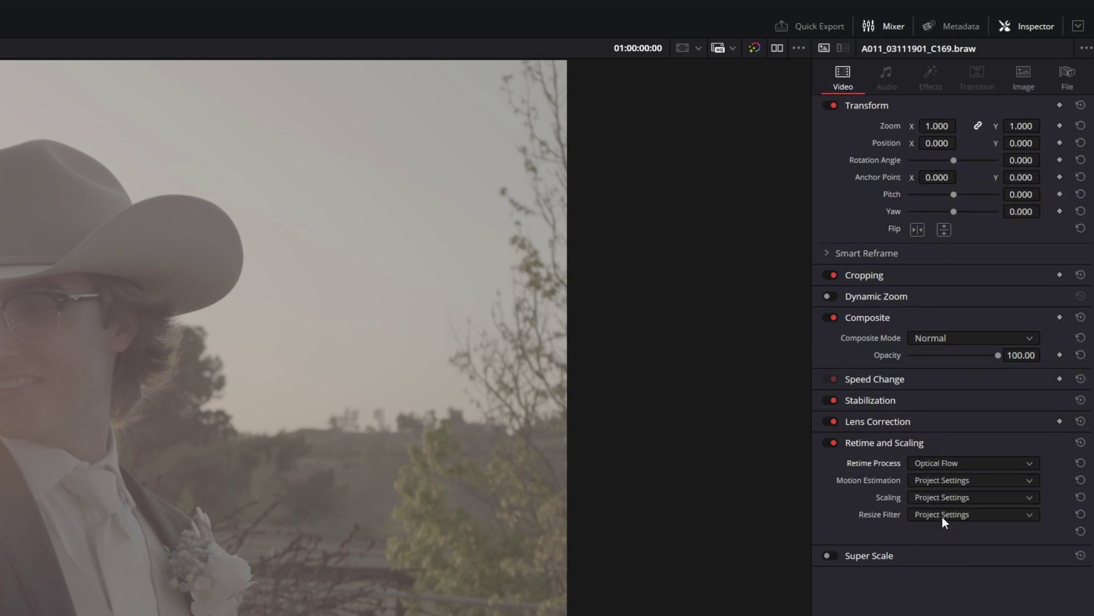
click(939, 484)
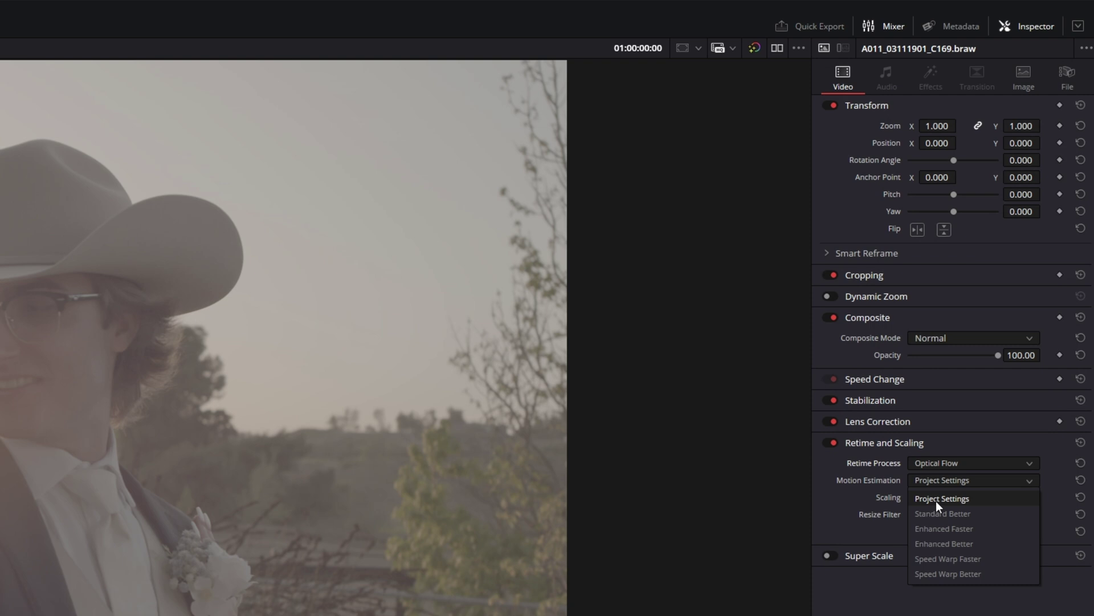
click(961, 574)
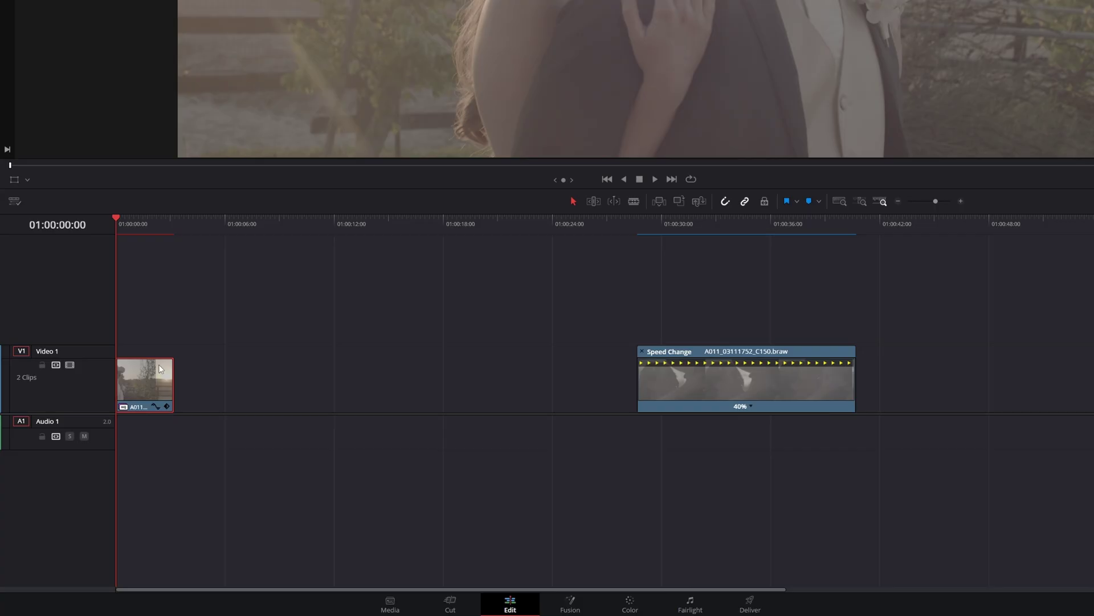
Step: Stretch the C169 clip to about 35% speed, then play the timeline to preview the slow motion
right_click(161, 368)
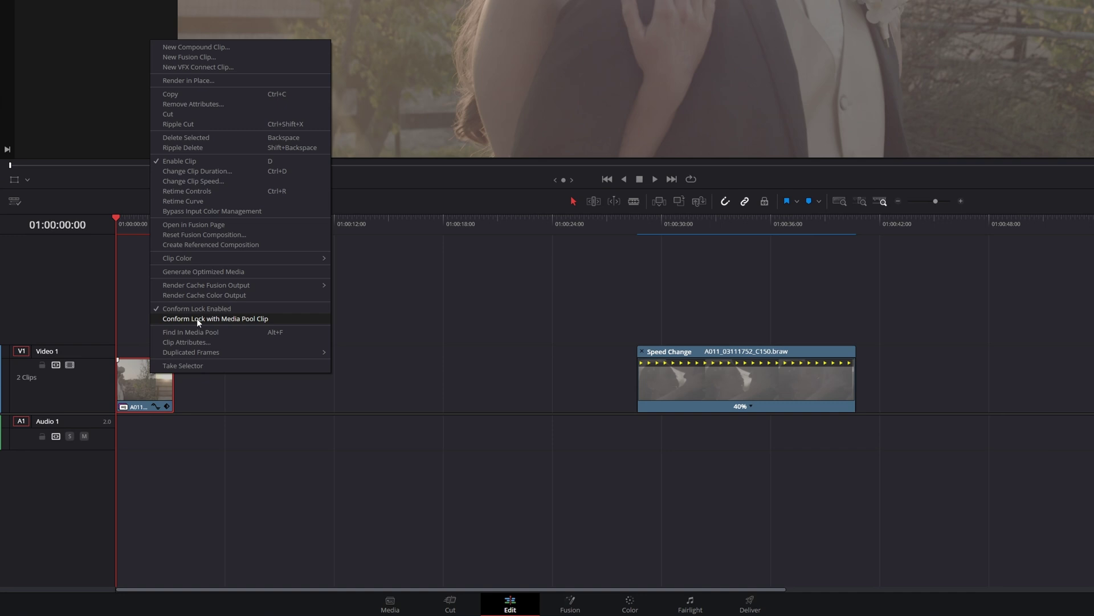
click(209, 191)
drag(171, 346, 265, 349)
key(ctrl+r)
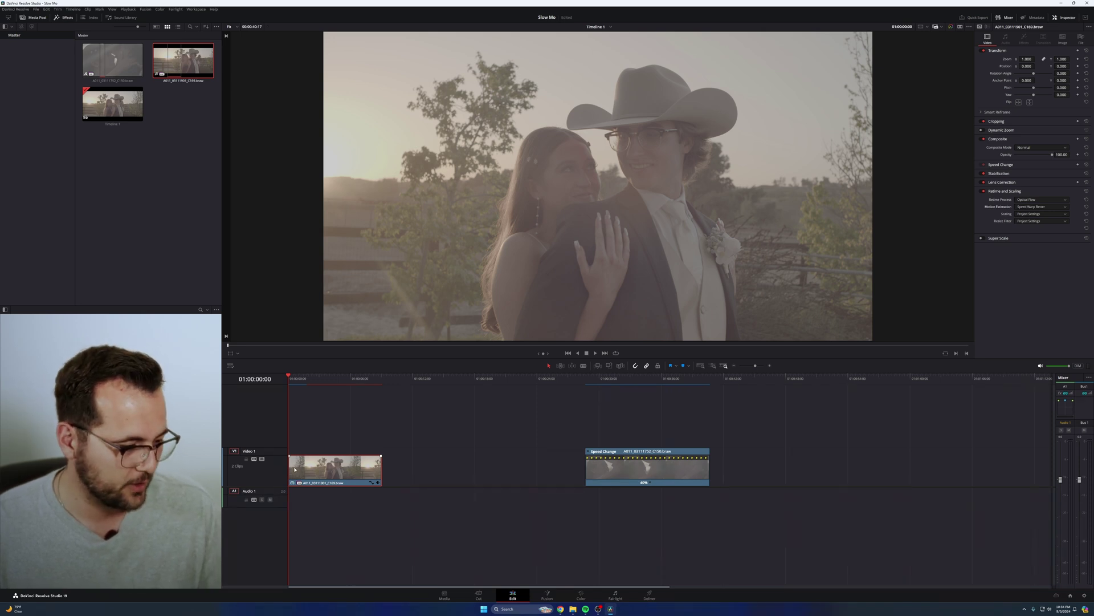
click(289, 397)
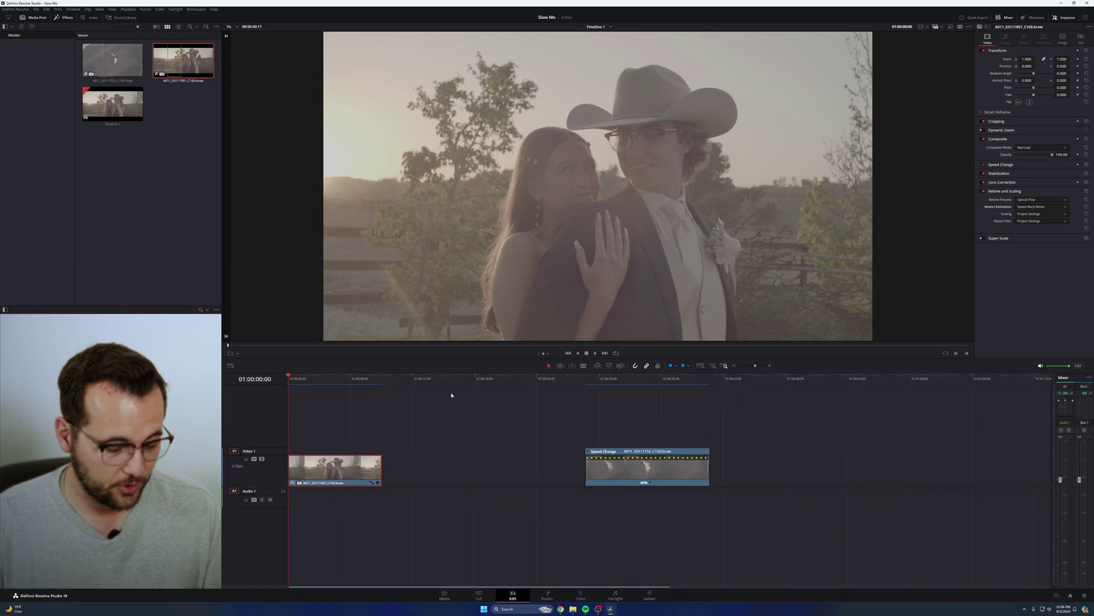
click(595, 356)
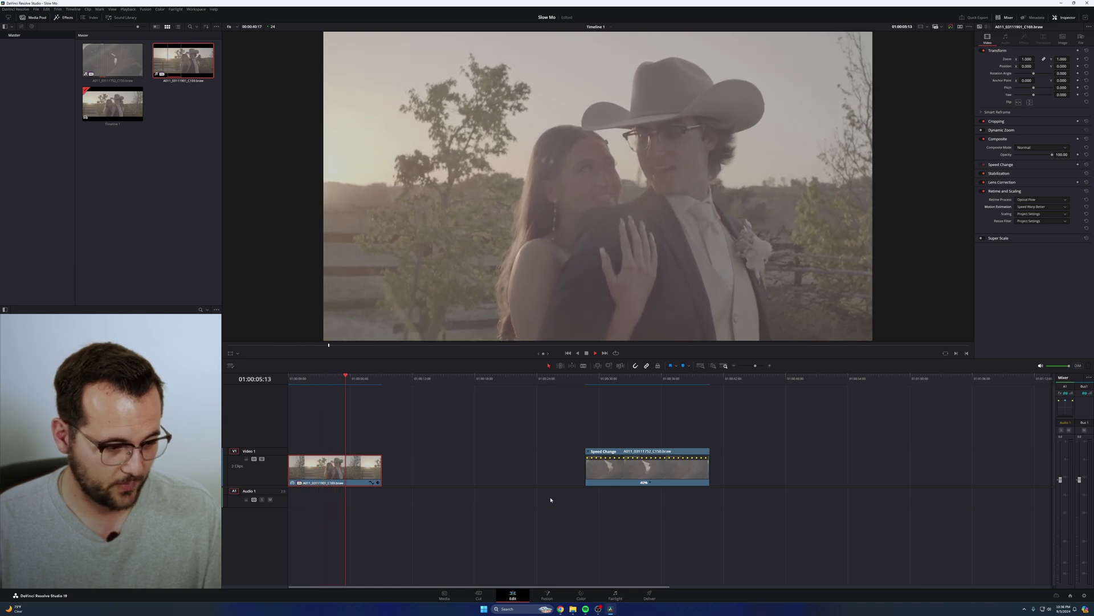
Step: Expand C169's Speed Change details, replay it from the start, and return the playhead to 01:00:00:00
click(1041, 165)
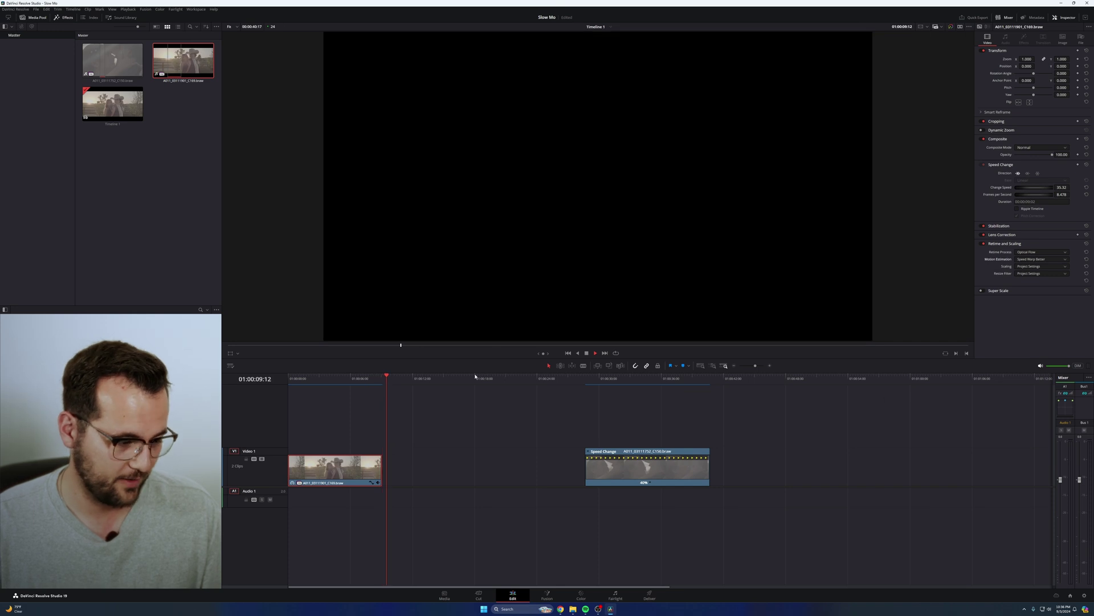
drag(348, 377, 384, 387)
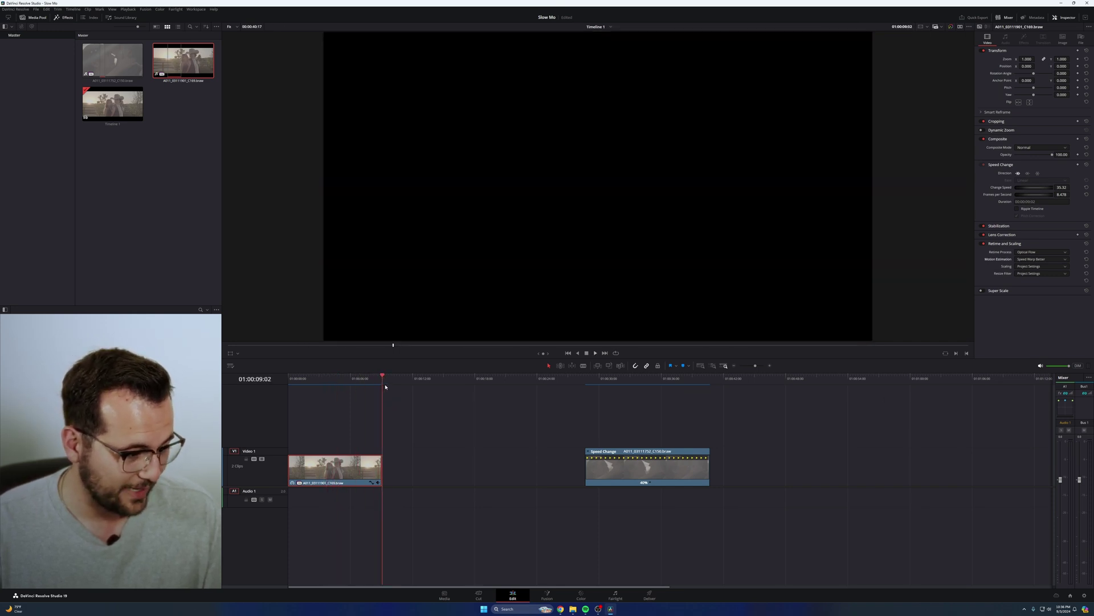
key(Home)
key(space)
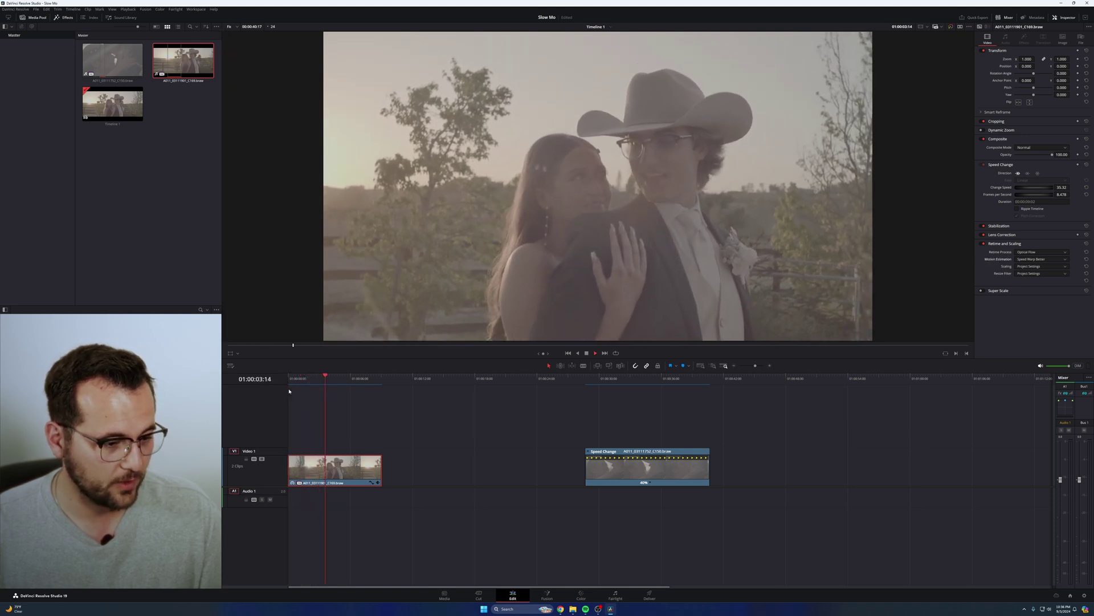
key(space)
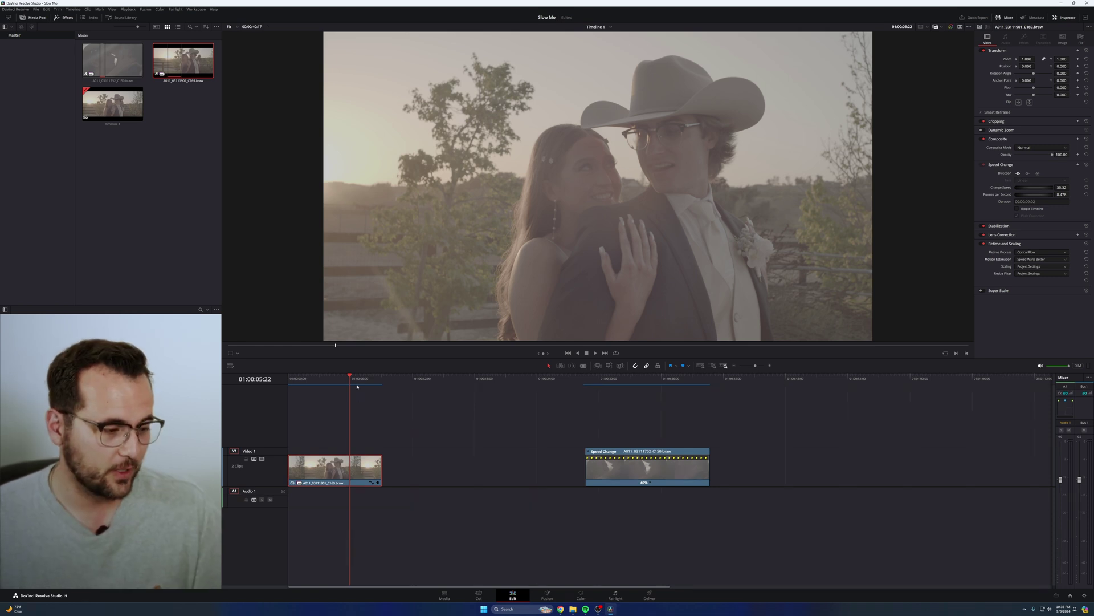
click(313, 380)
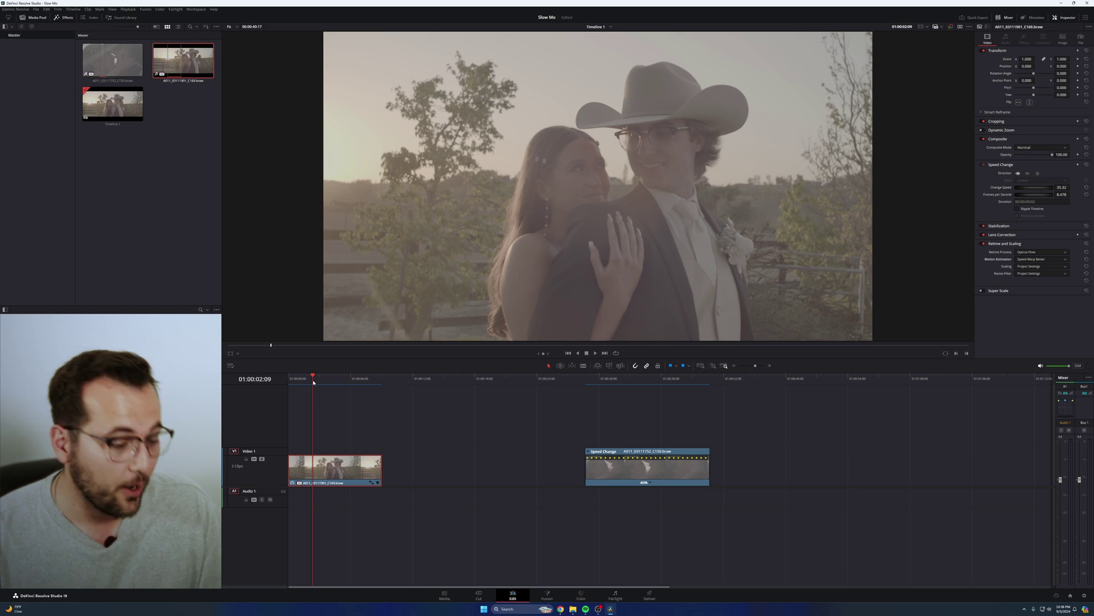
drag(313, 381, 279, 383)
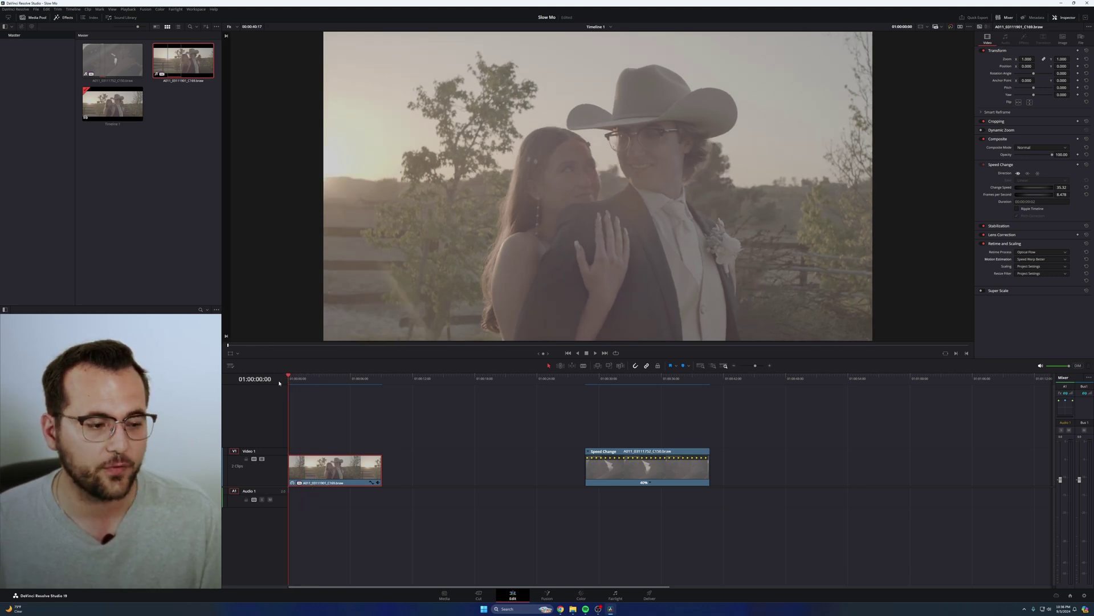